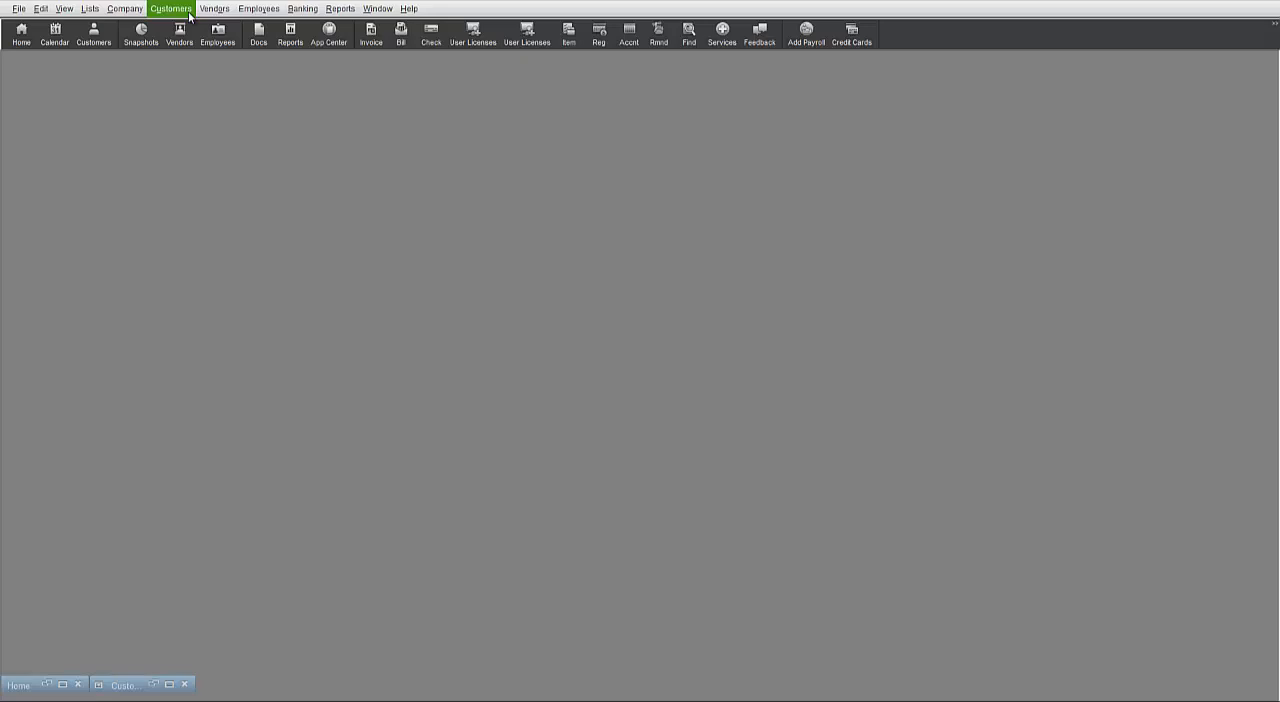
Bring up the Customer Center and start a new estimate.
{"action": "left_click", "coordinate": [188, 12]}
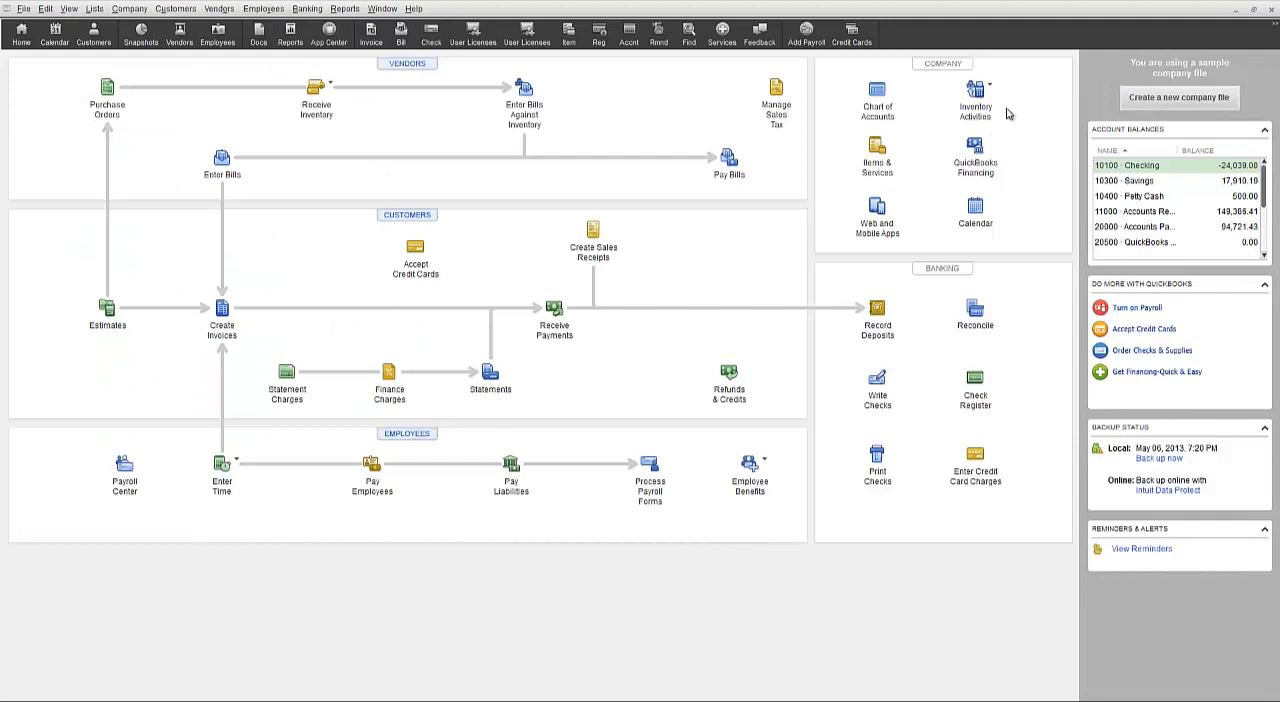
{"action": "left_click", "coordinate": [1237, 10]}
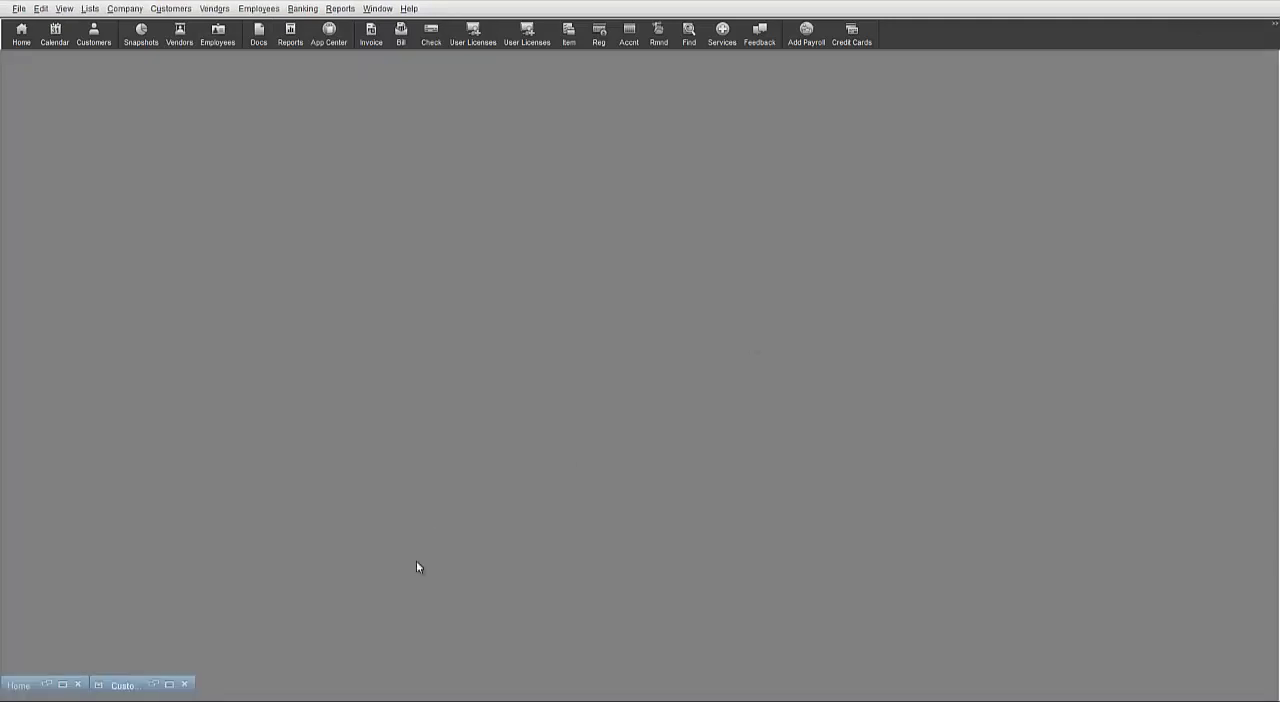
{"action": "left_click", "coordinate": [169, 685]}
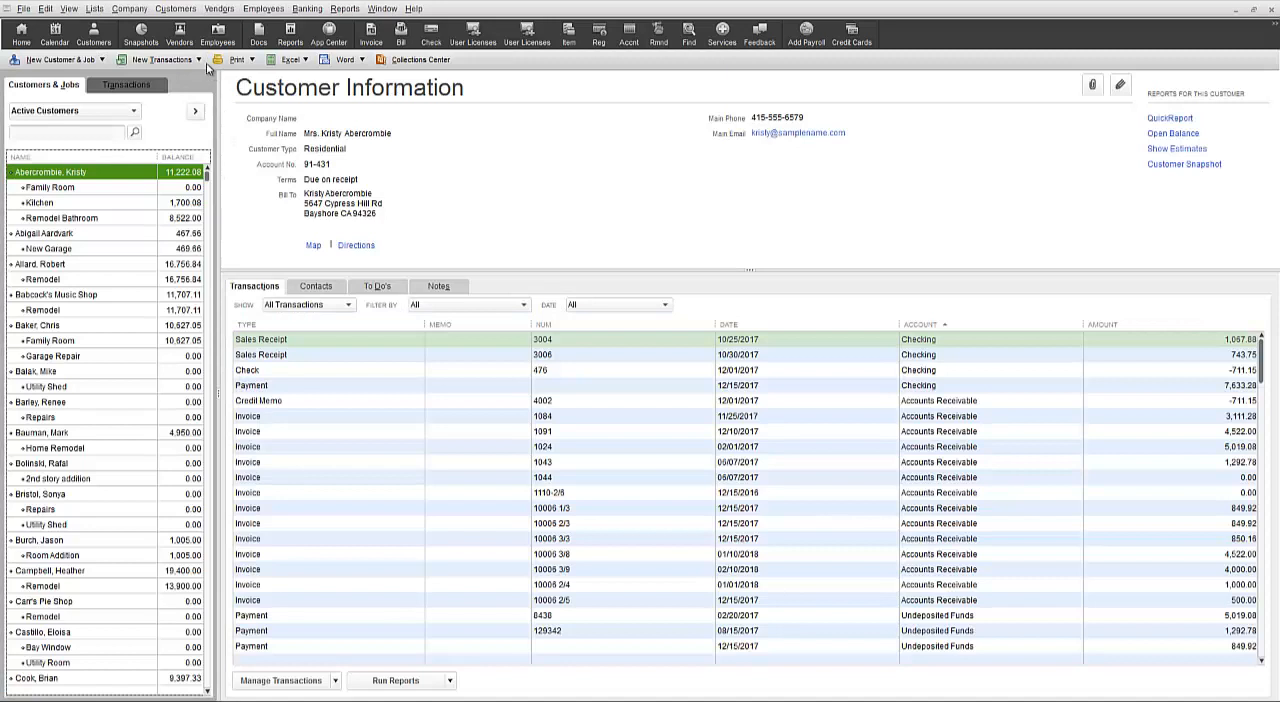
{"action": "left_click", "coordinate": [197, 60]}
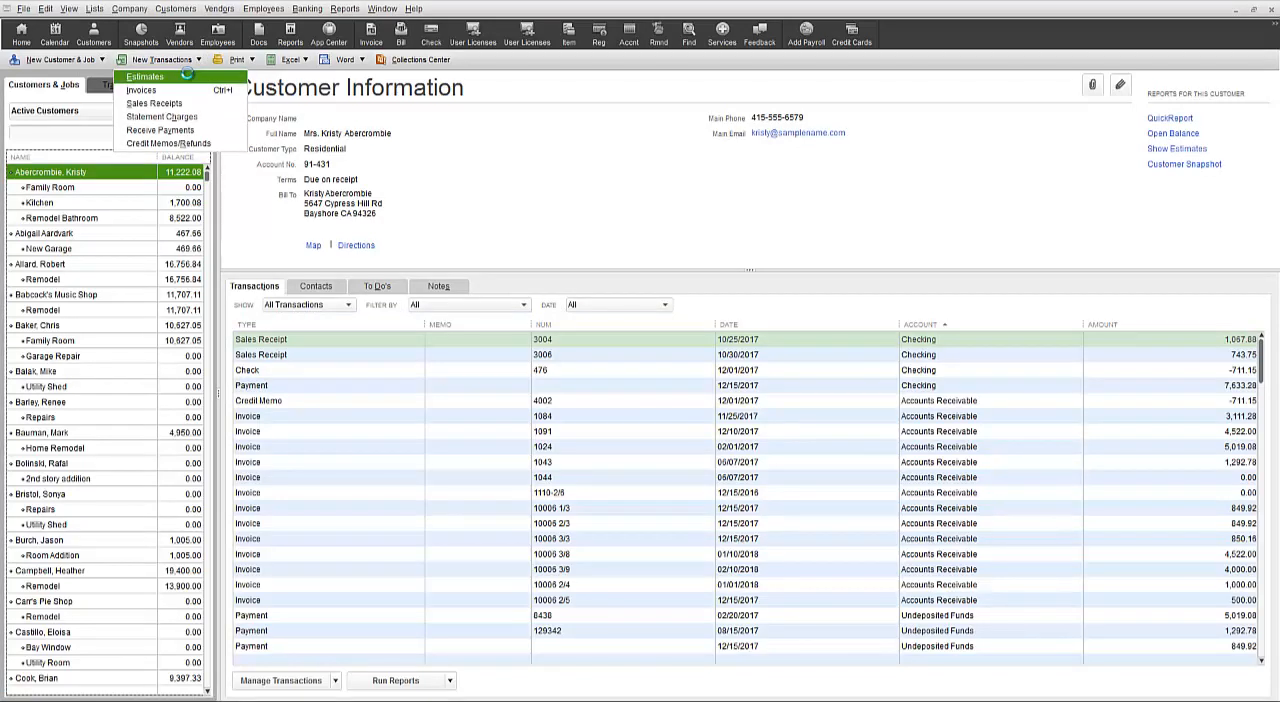
{"action": "left_click", "coordinate": [186, 76]}
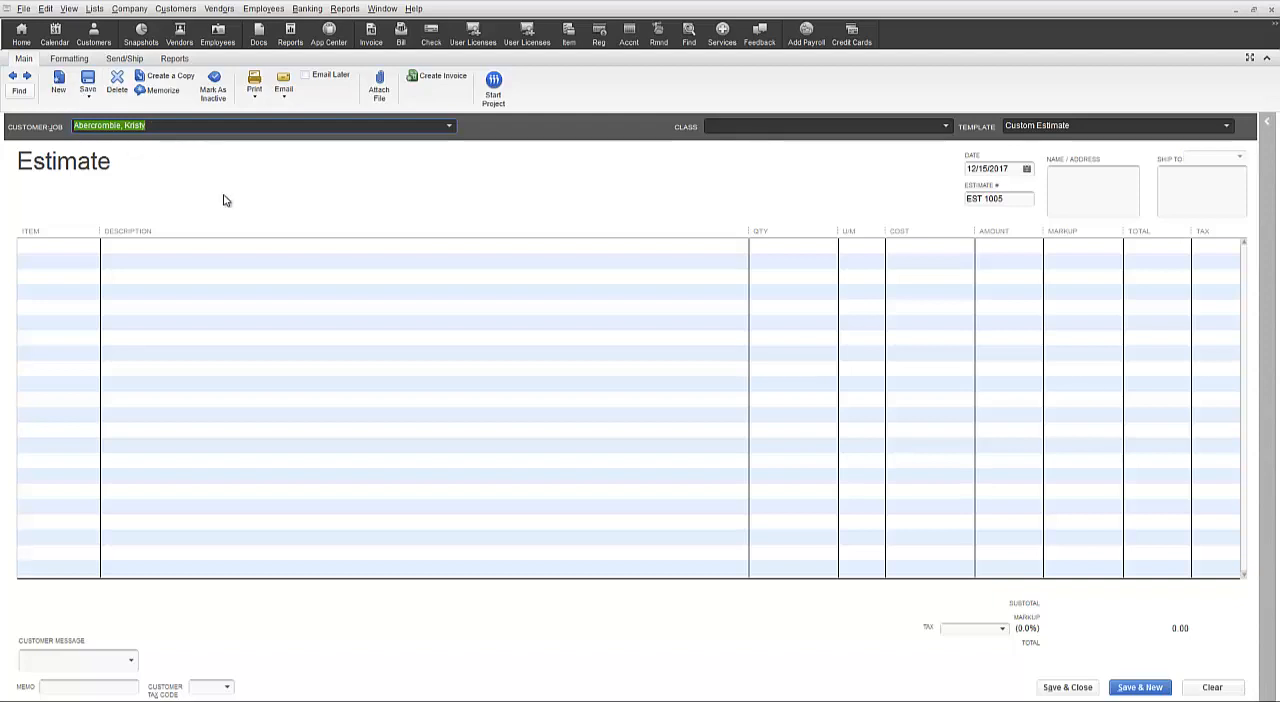
{"action": "left_click", "coordinate": [86, 246]}
{"action": "left_click", "coordinate": [93, 248]}
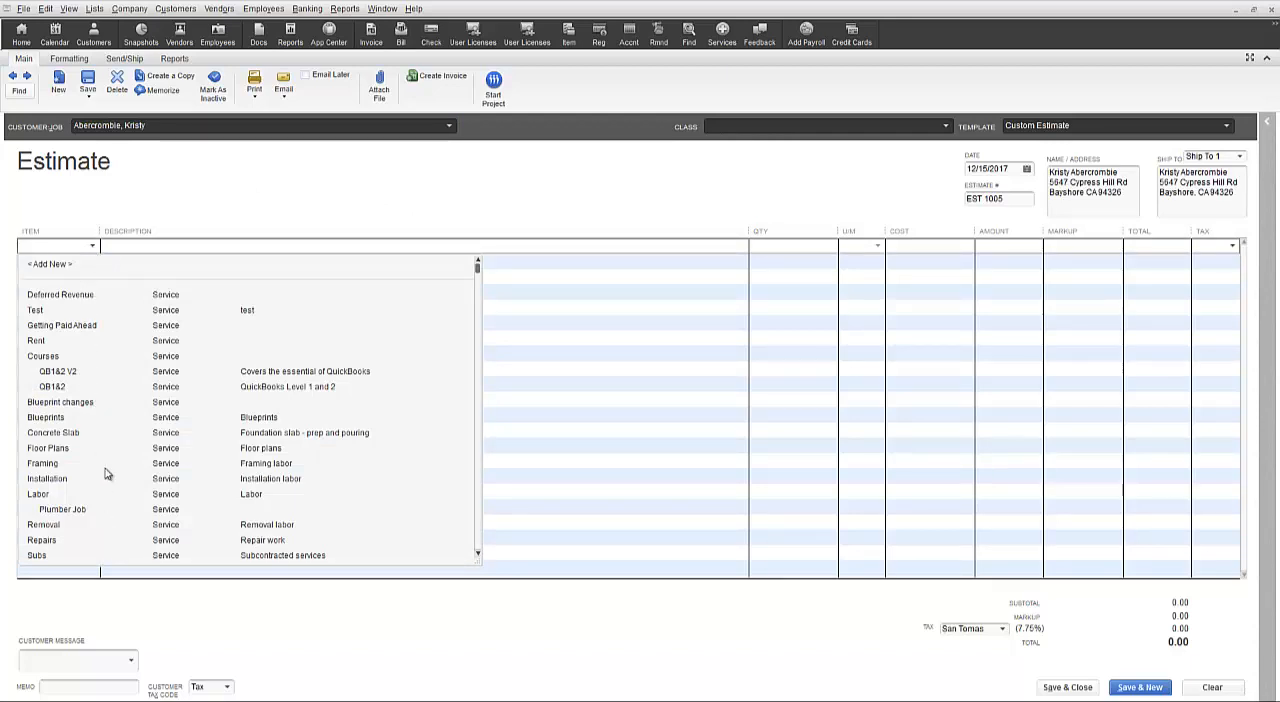
{"action": "left_click", "coordinate": [94, 247]}
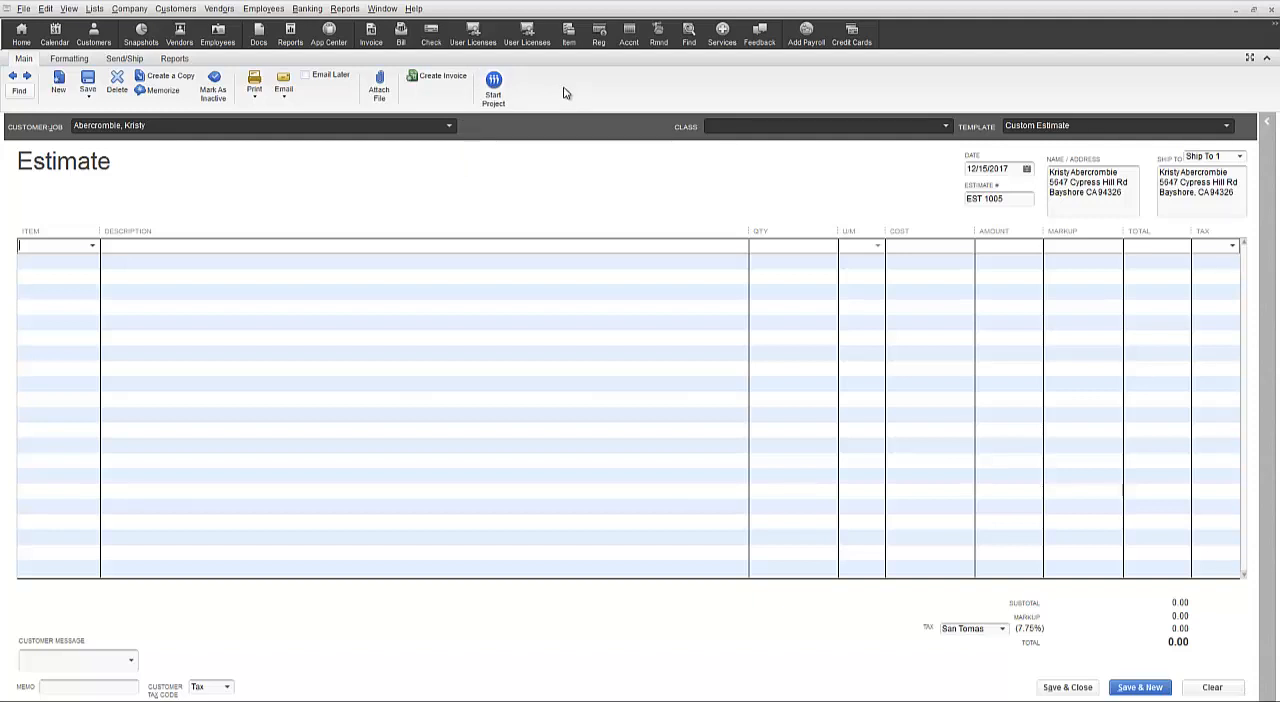
Assign the estimate to the customer's New Garage job.
{"action": "left_click", "coordinate": [450, 128]}
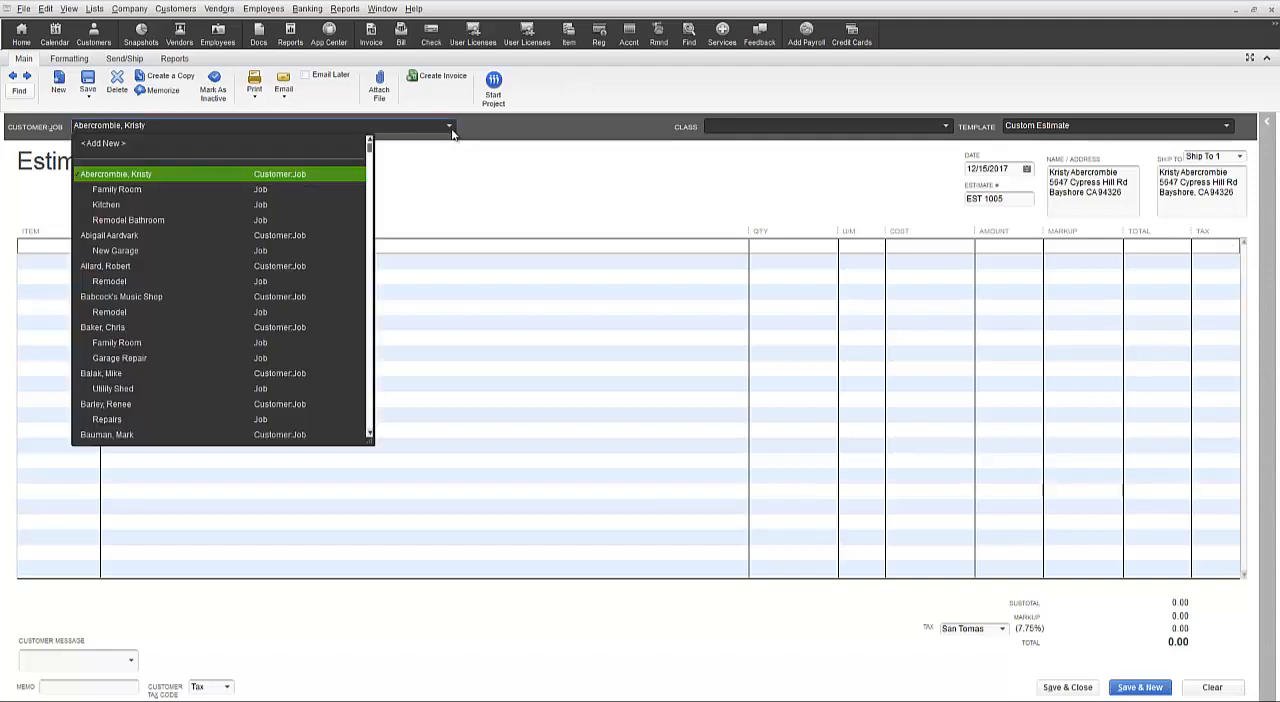
{"action": "left_click", "coordinate": [133, 248]}
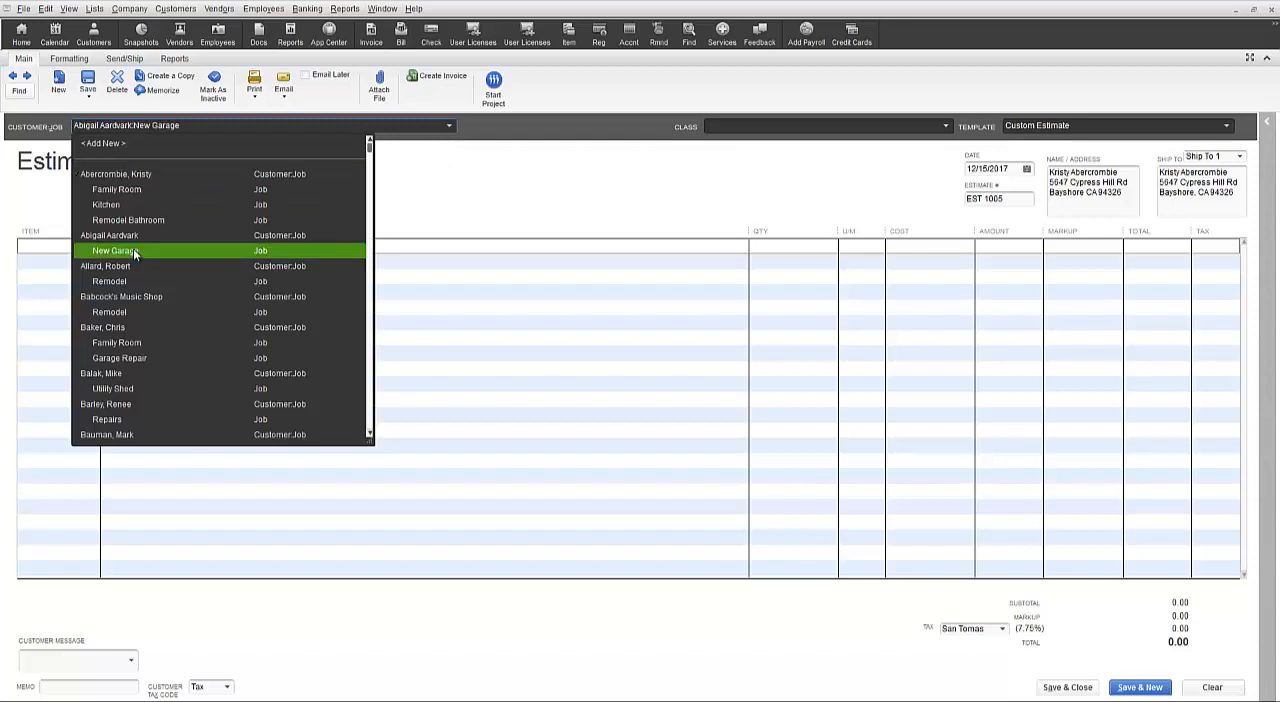
{"action": "left_click", "coordinate": [154, 250]}
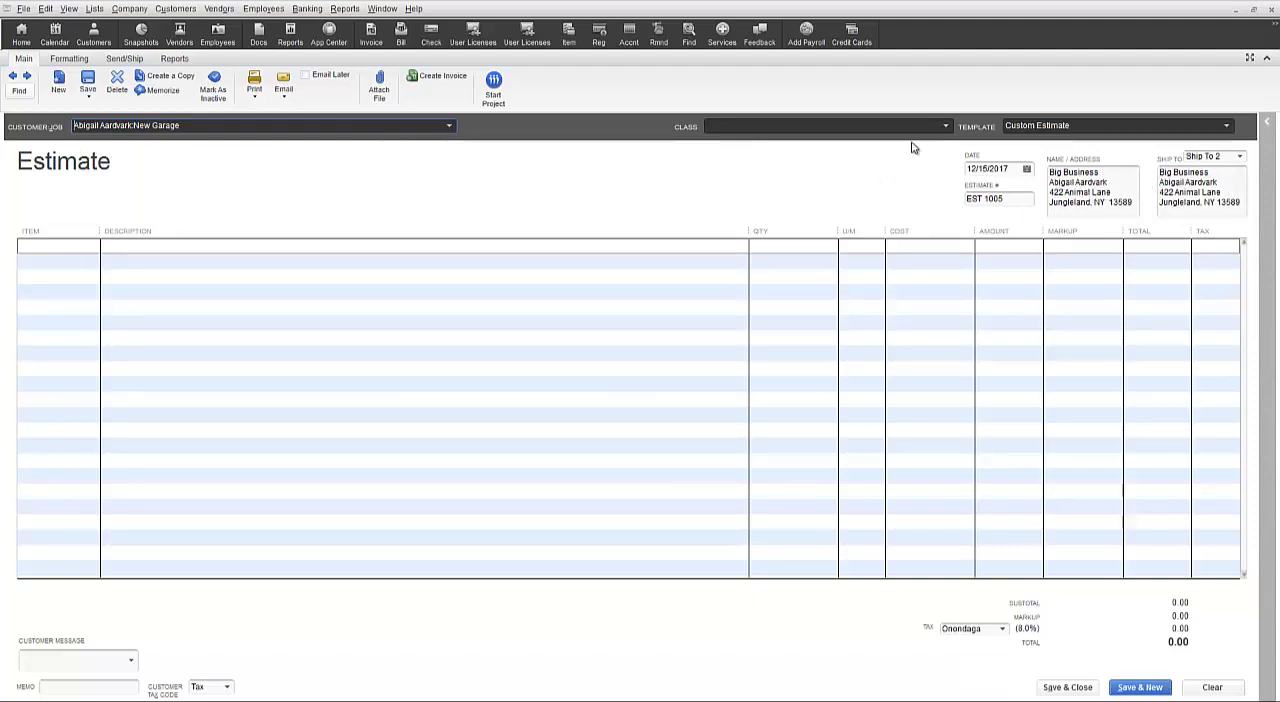
Set the estimate's class to New Construction and use the Custom Estimate template.
{"action": "left_click", "coordinate": [945, 129]}
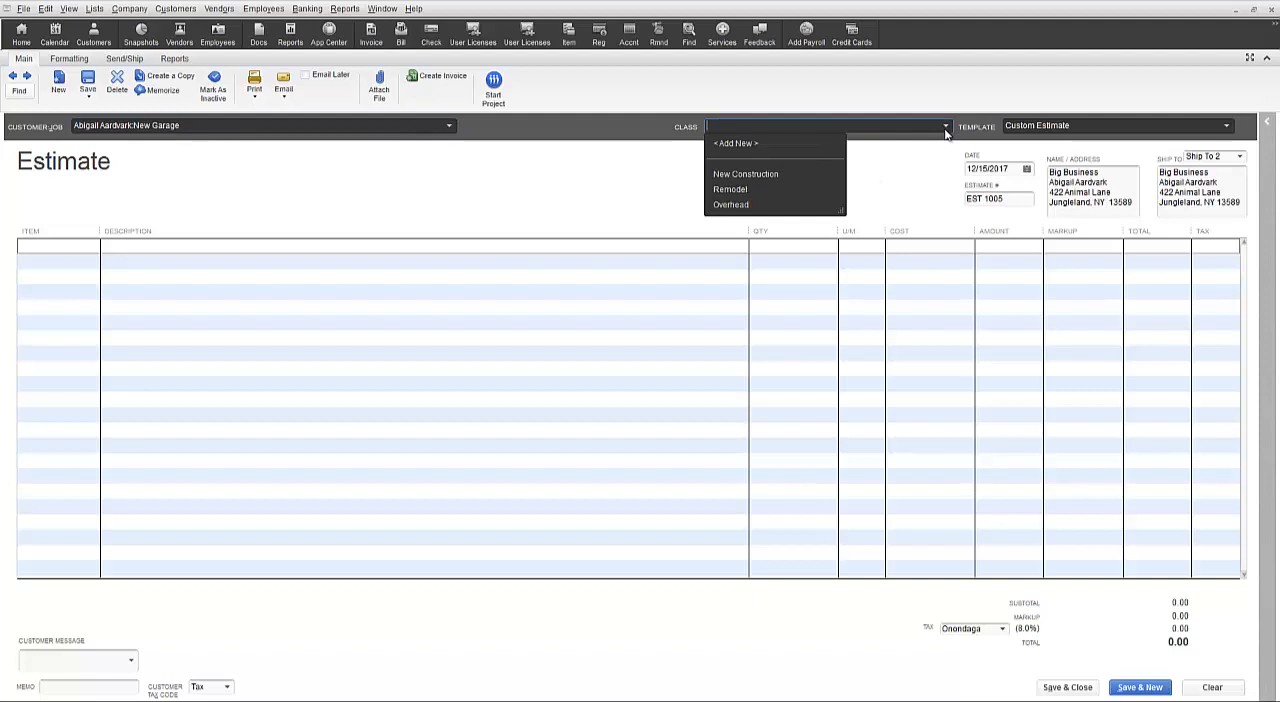
{"action": "left_click", "coordinate": [770, 175]}
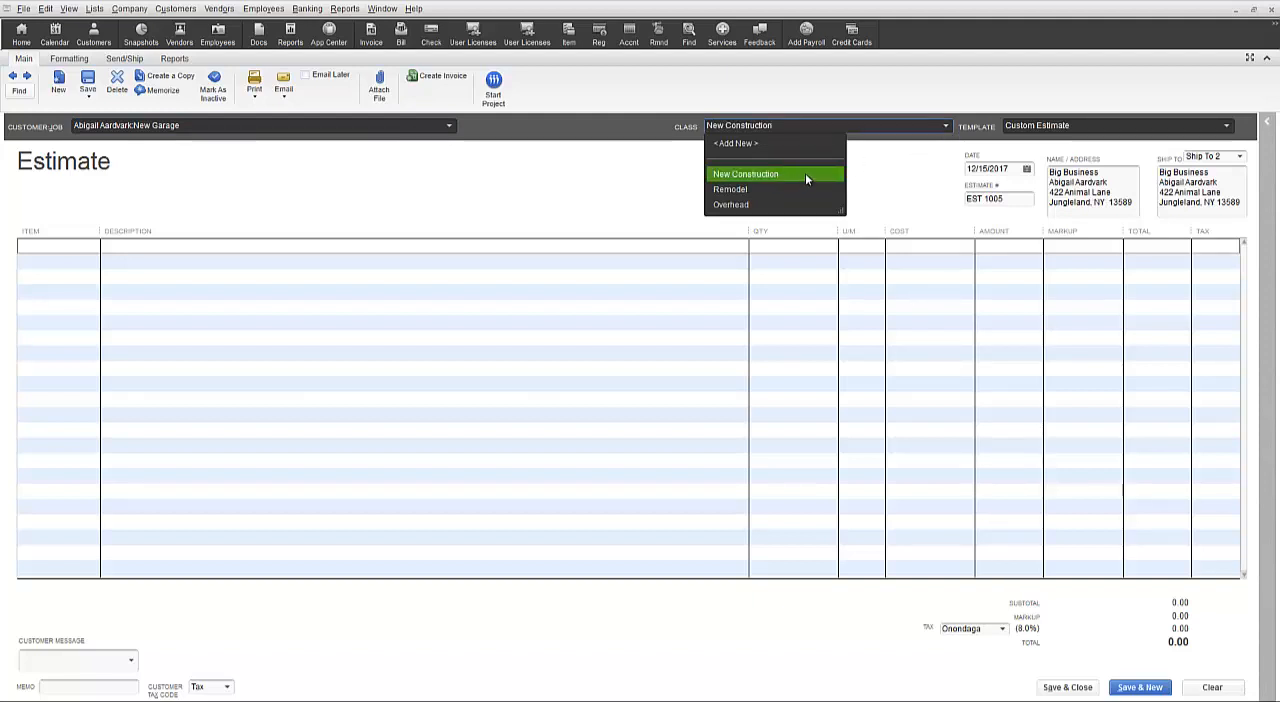
{"action": "left_click", "coordinate": [806, 177]}
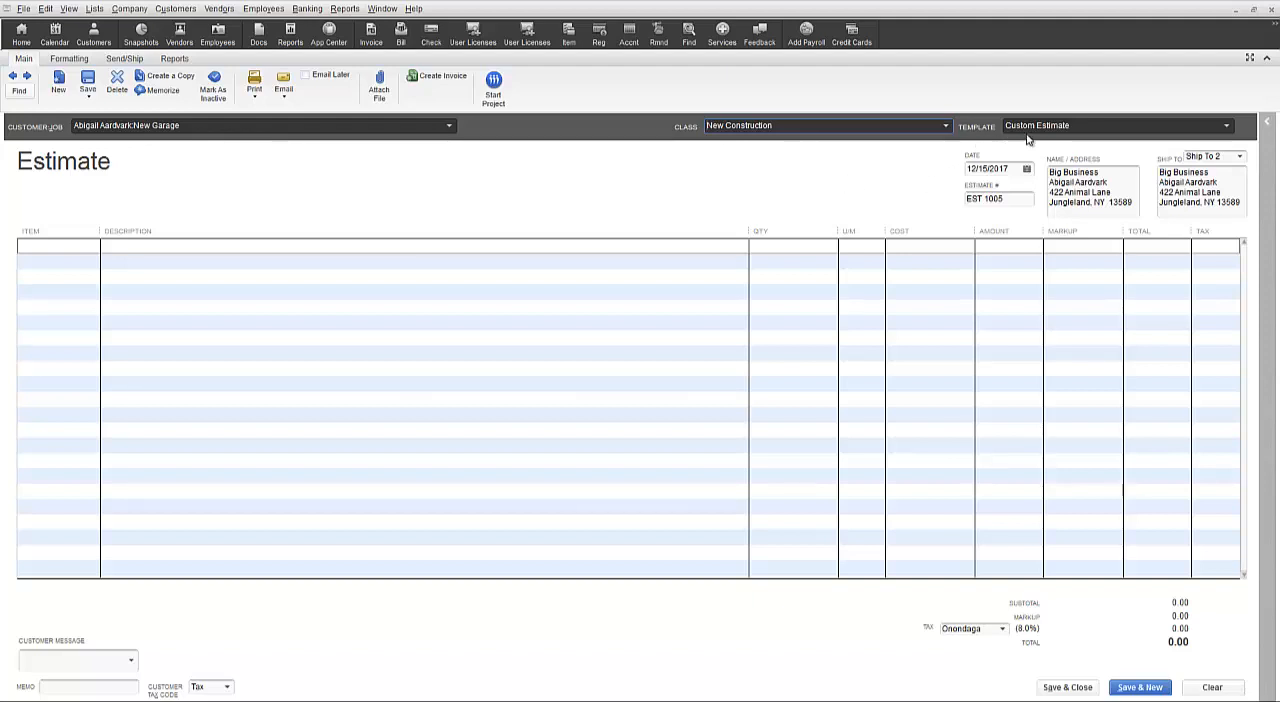
{"action": "left_click", "coordinate": [1227, 126]}
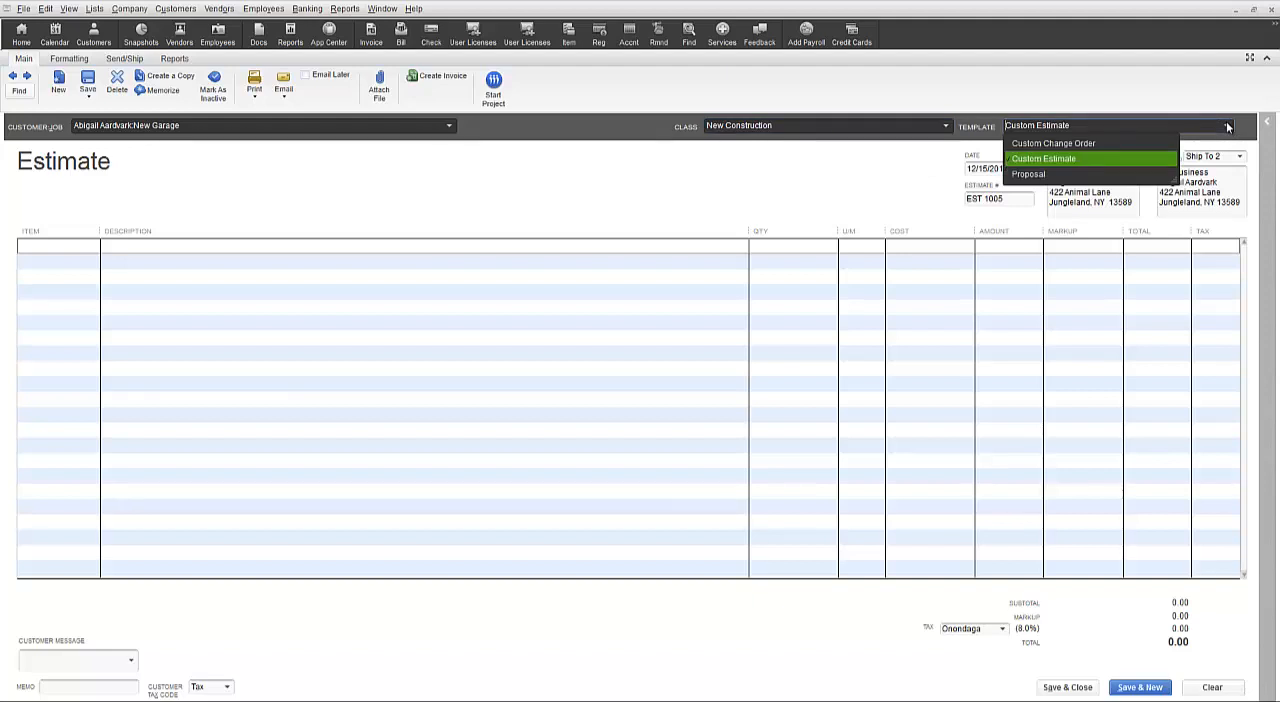
{"action": "left_click", "coordinate": [1094, 160]}
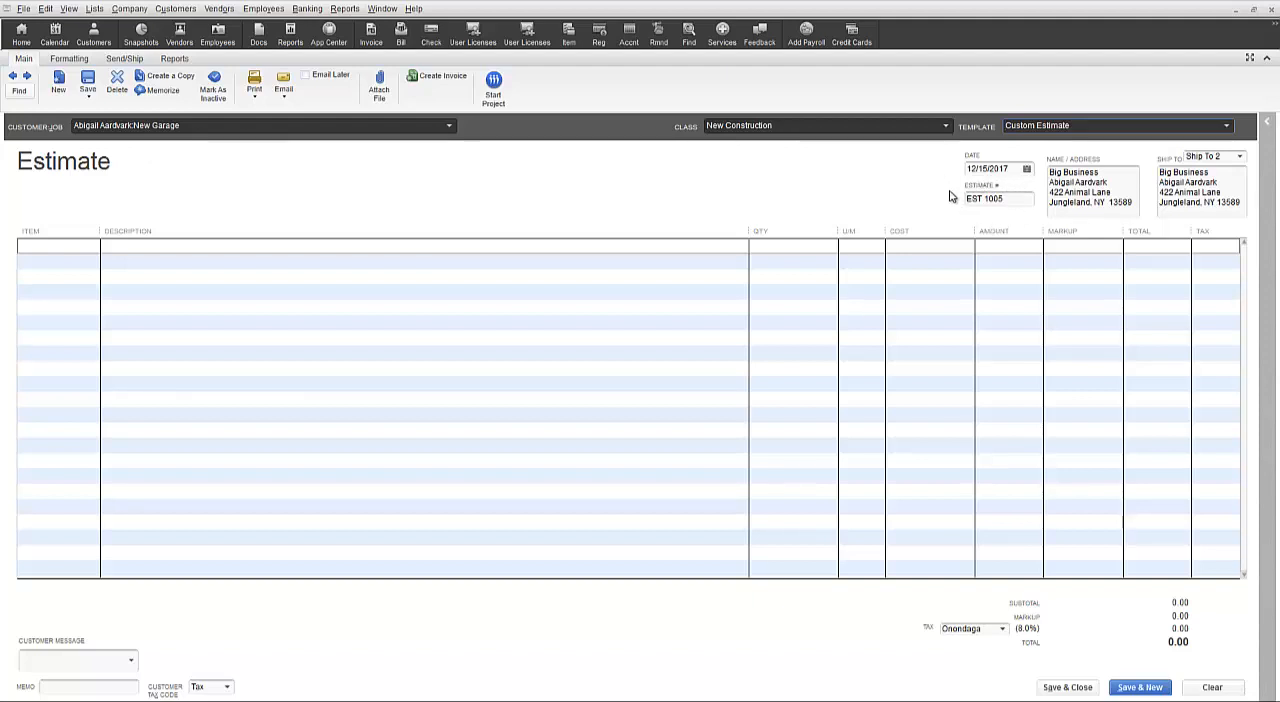
{"action": "left_click", "coordinate": [1005, 198]}
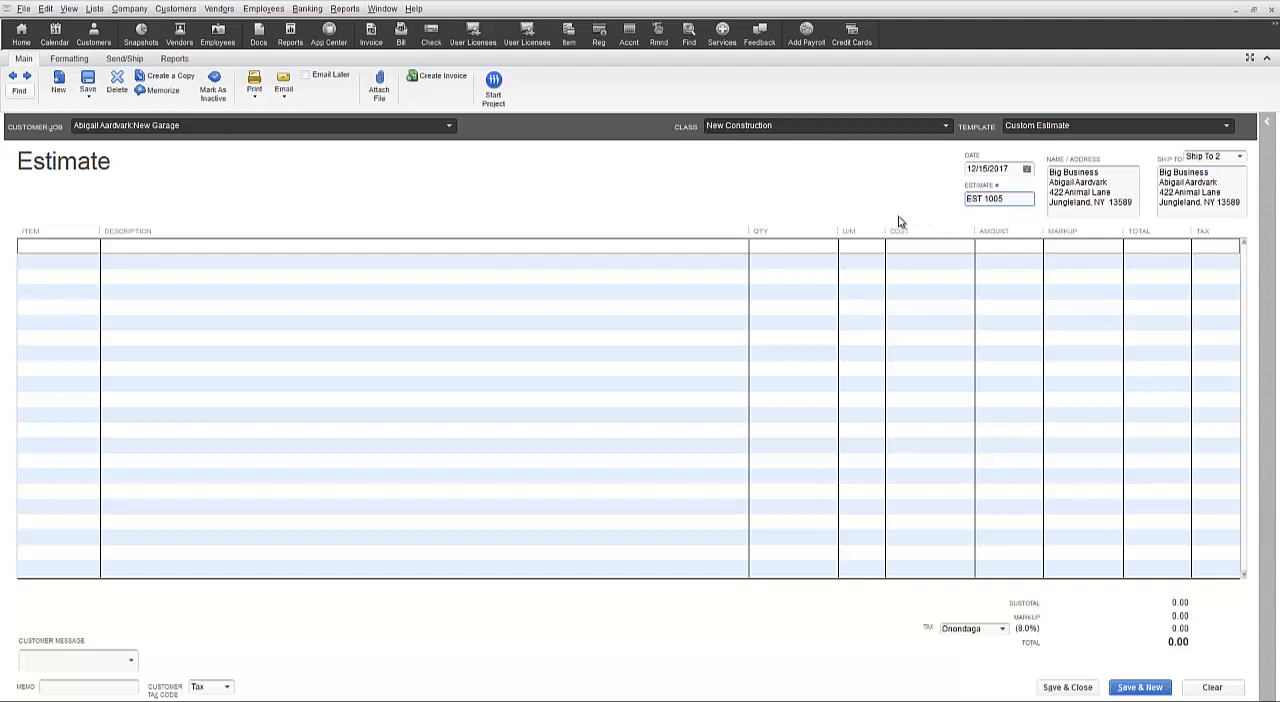
Add the Blueprints service item to the first line of the estimate.
{"action": "left_click", "coordinate": [80, 250]}
{"action": "left_click", "coordinate": [92, 247]}
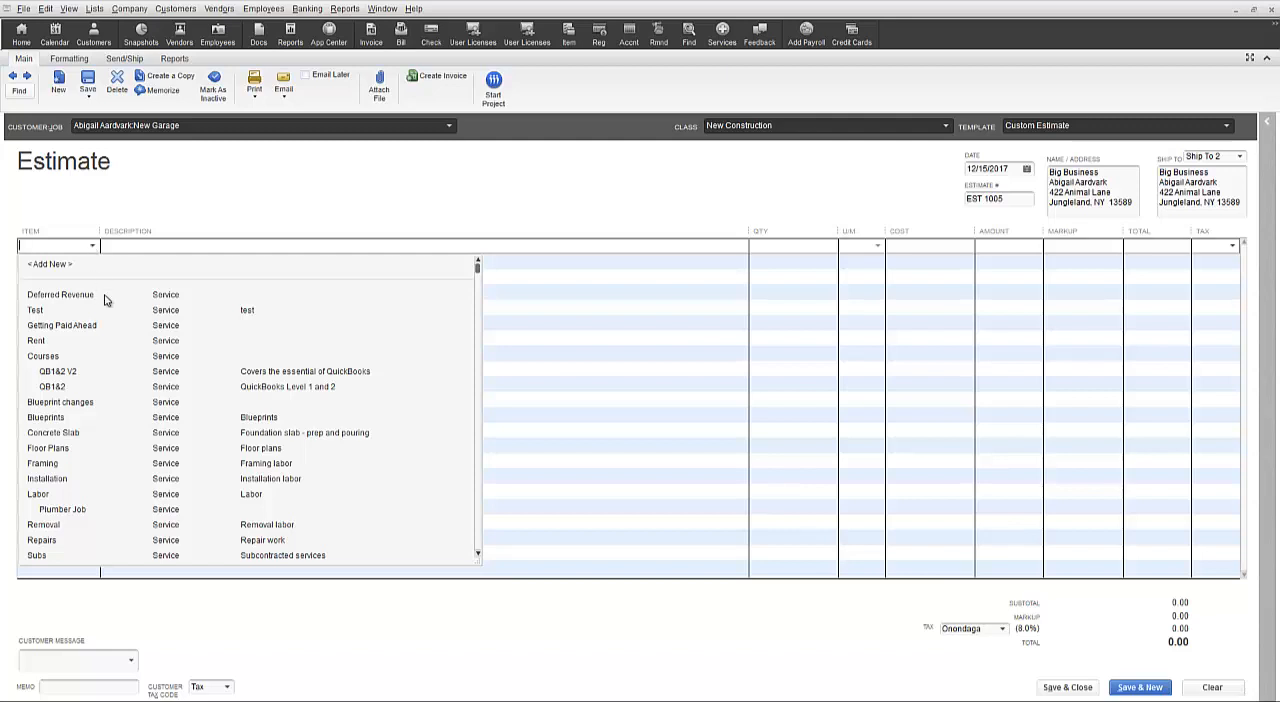
{"action": "left_click", "coordinate": [136, 420]}
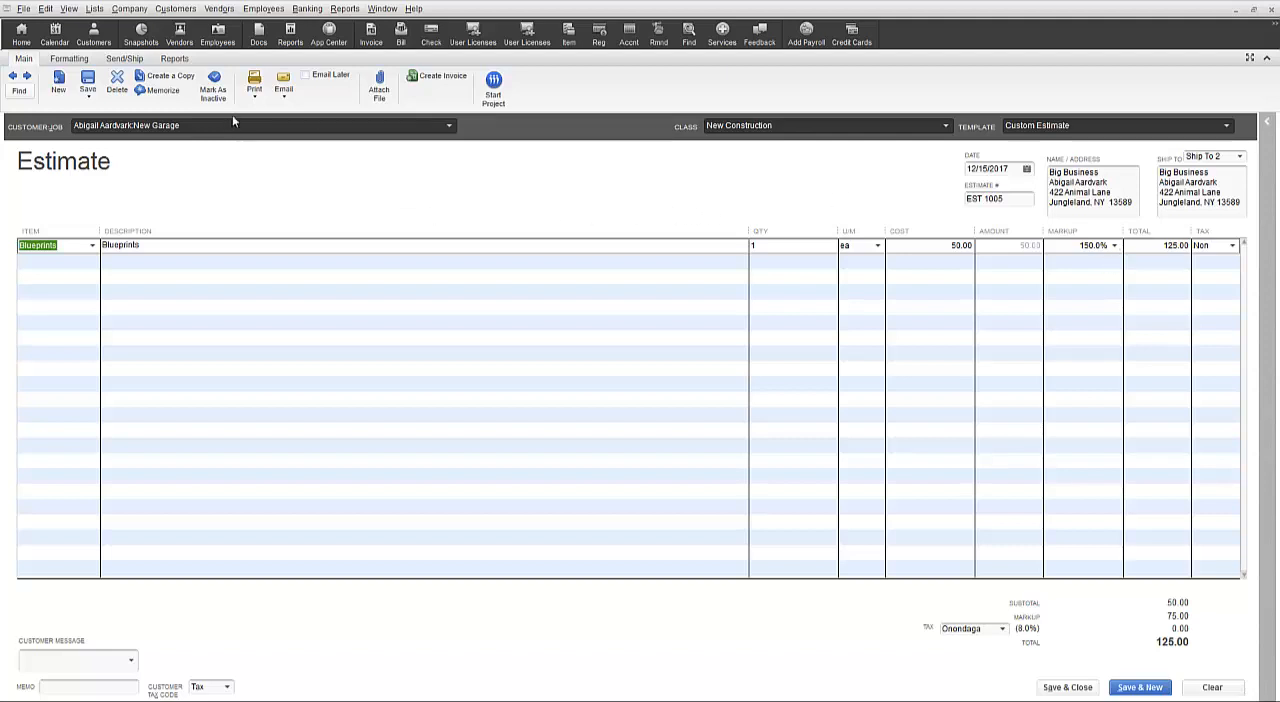
Preview how the estimate prints, and return to the estimate form.
{"action": "left_click", "coordinate": [254, 94]}
{"action": "left_click", "coordinate": [272, 110]}
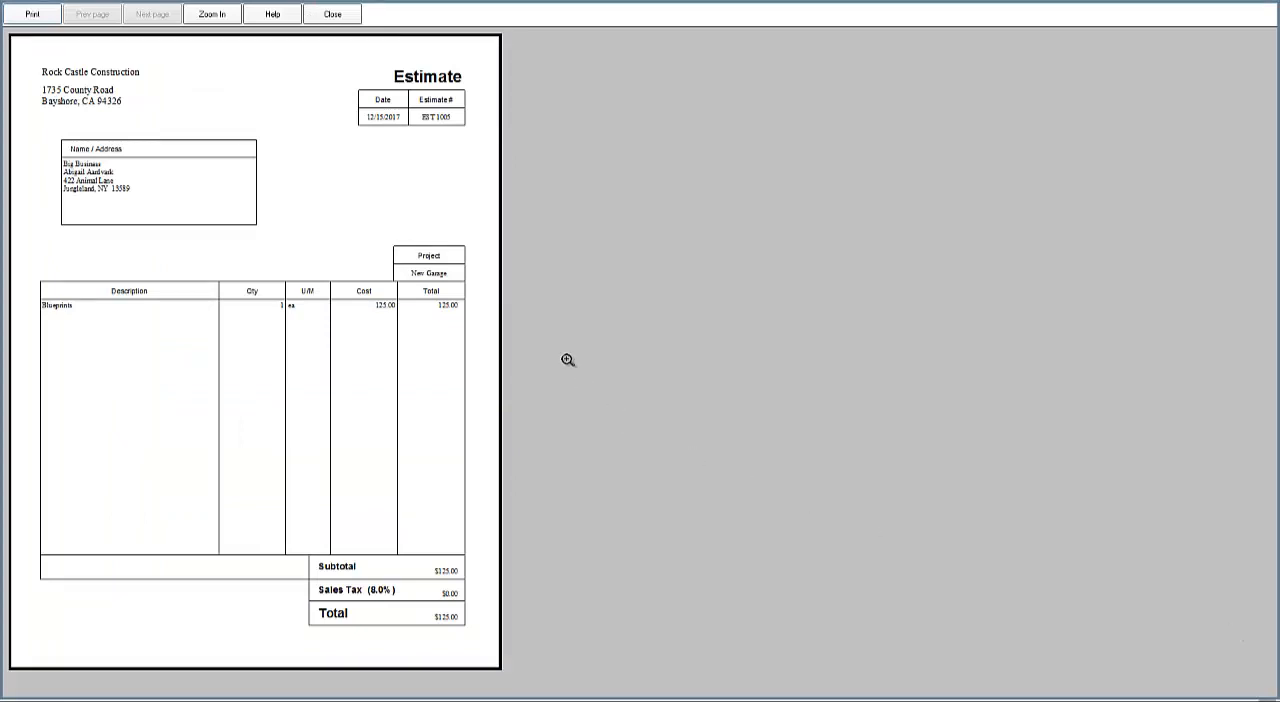
{"action": "left_click", "coordinate": [333, 15]}
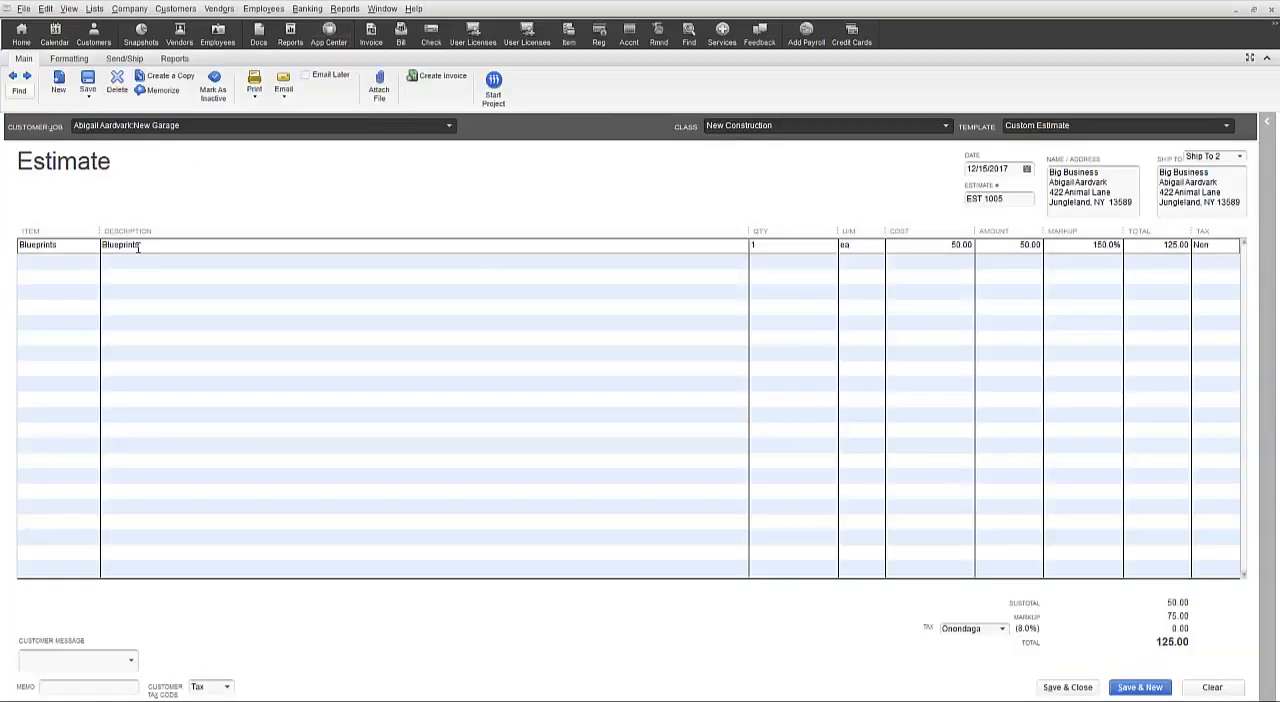
Add the Labor and Installation service items on the second and third lines of the estimate.
{"action": "left_click", "coordinate": [83, 263]}
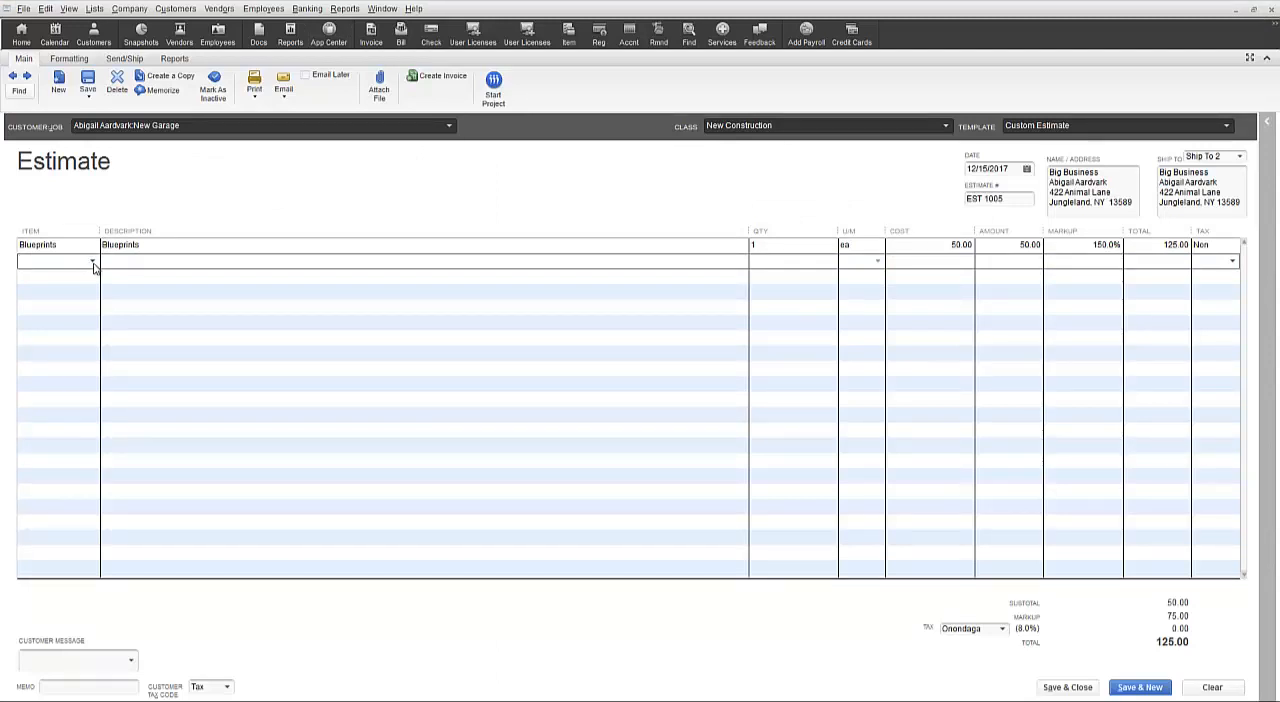
{"action": "left_click", "coordinate": [93, 262]}
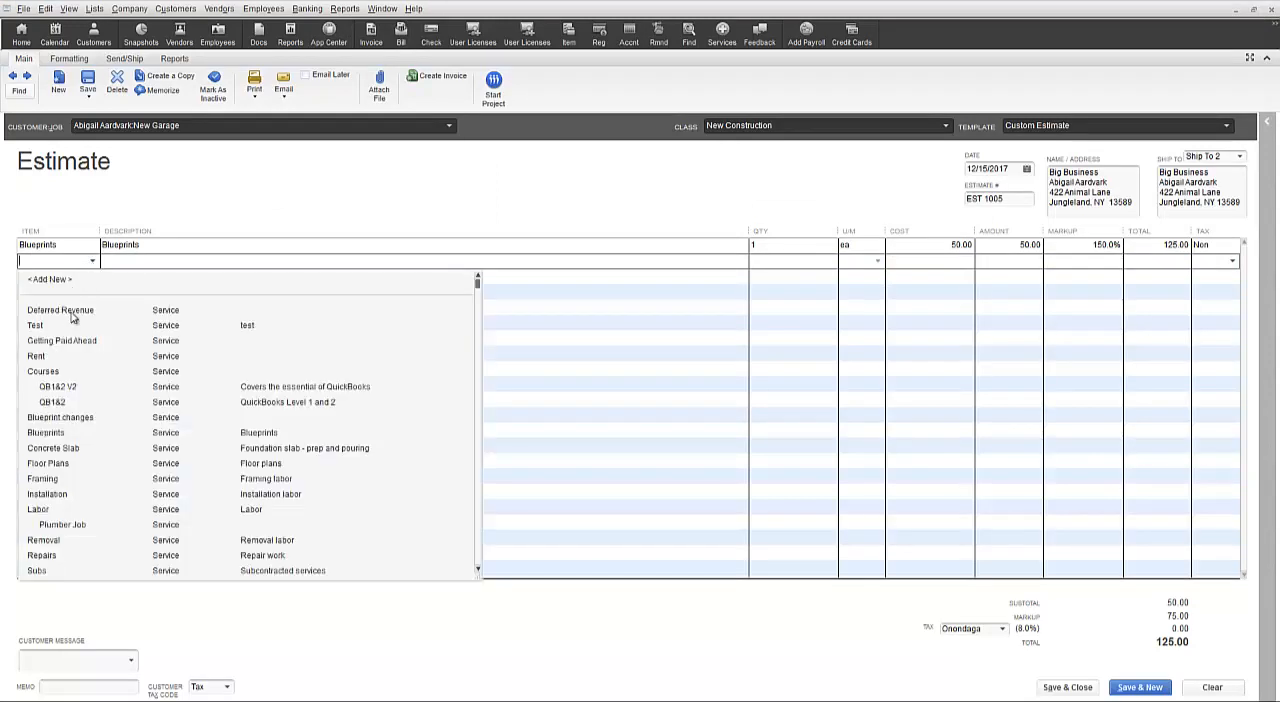
{"action": "left_click", "coordinate": [93, 510]}
{"action": "left_click", "coordinate": [89, 278]}
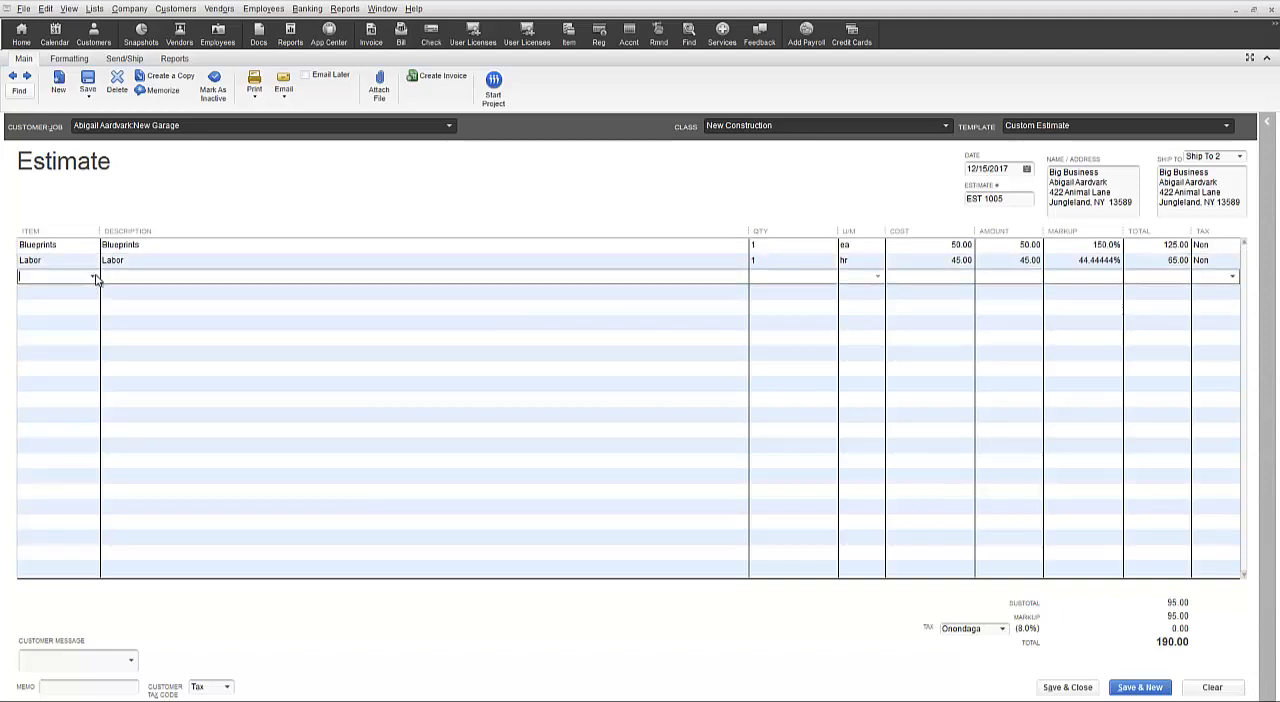
{"action": "left_click", "coordinate": [93, 276]}
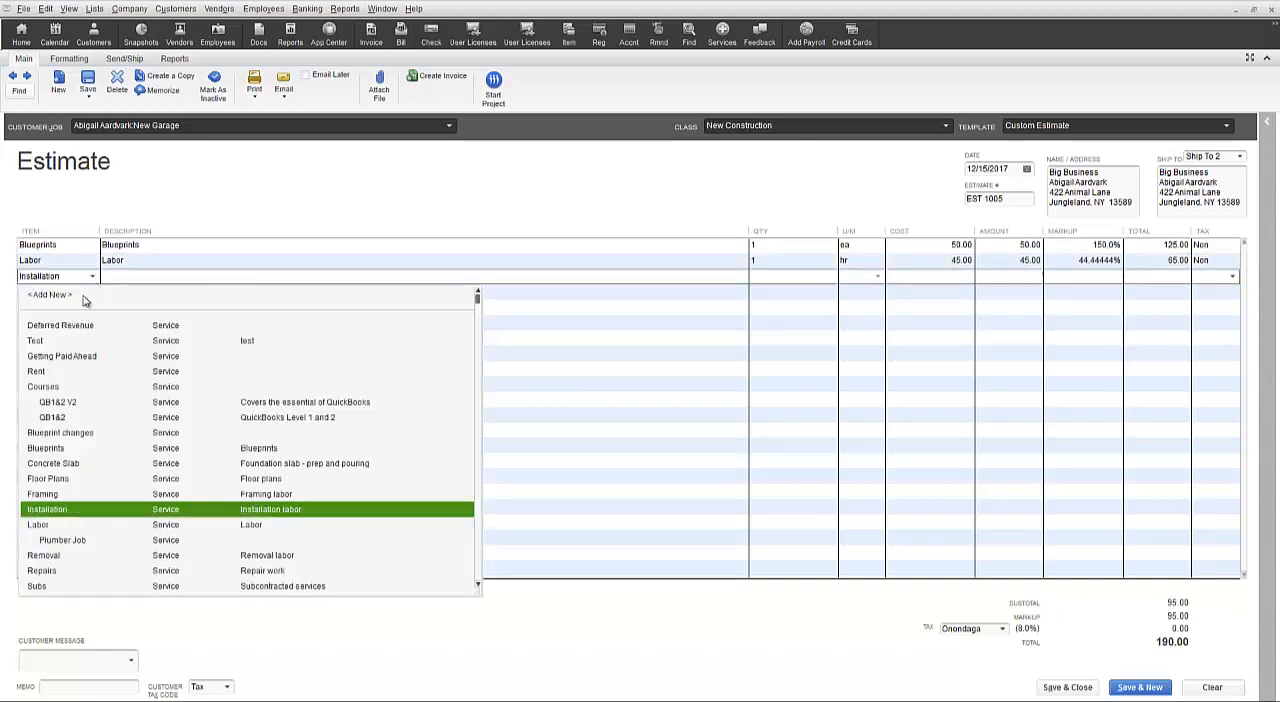
{"action": "left_click", "coordinate": [74, 510]}
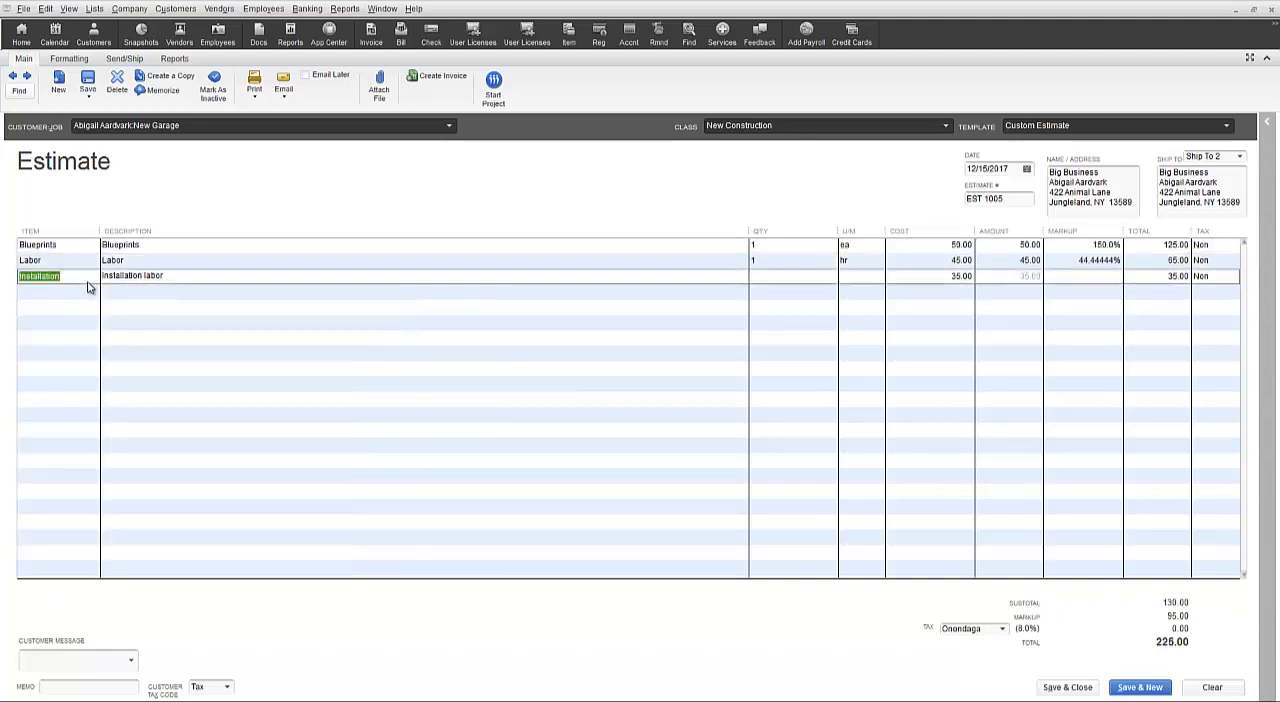
Examine the available customer messages, the memo field, the customer tax codes and the sales tax items for the estimate.
{"action": "left_click", "coordinate": [132, 661]}
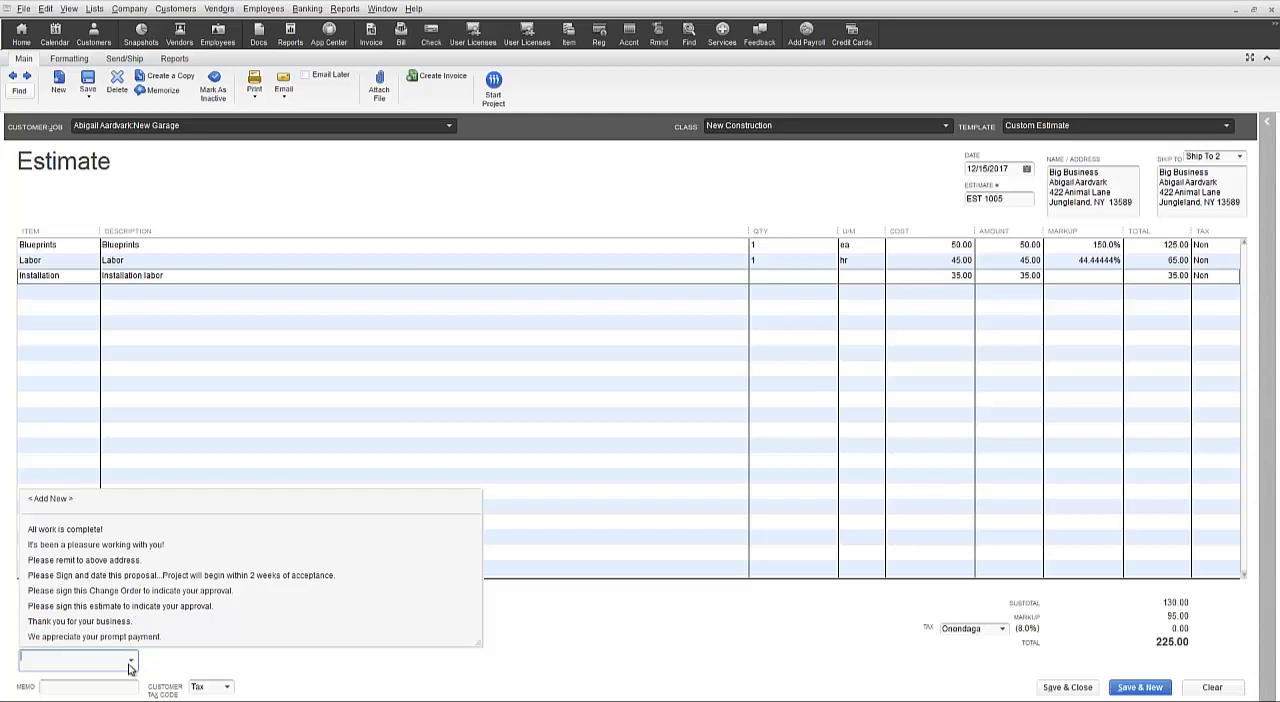
{"action": "left_click", "coordinate": [102, 686]}
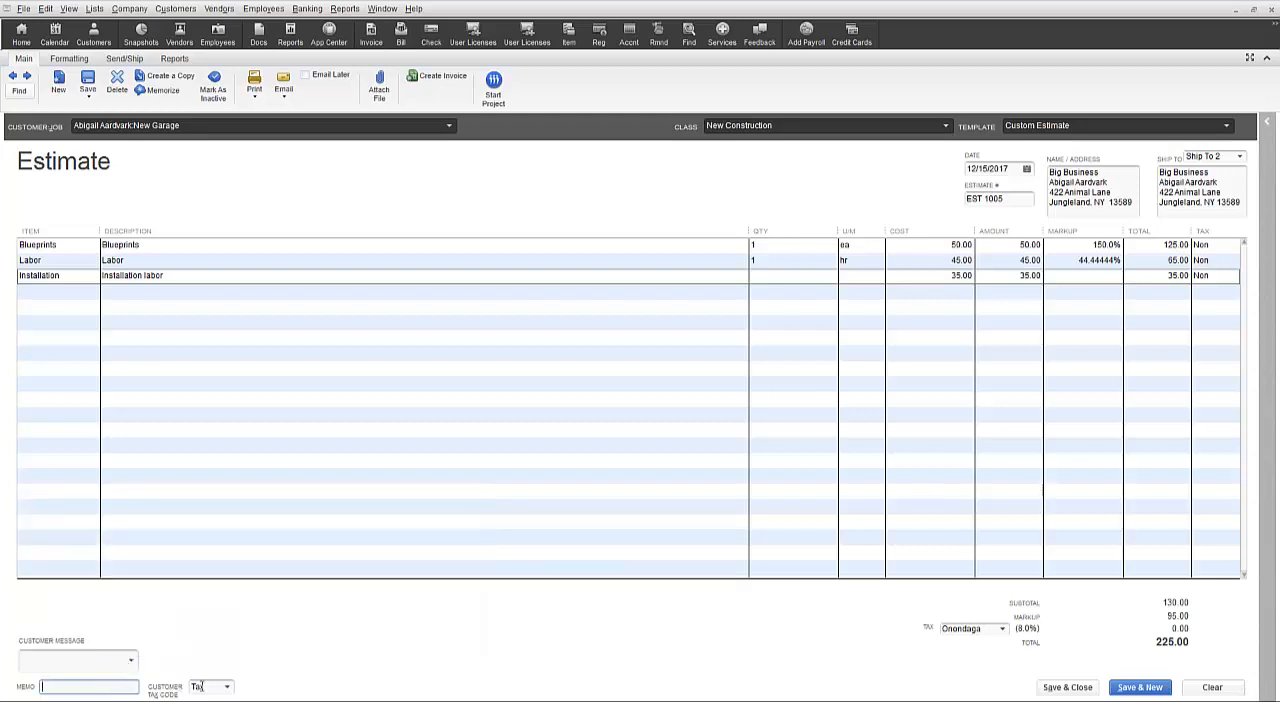
{"action": "left_click", "coordinate": [228, 688]}
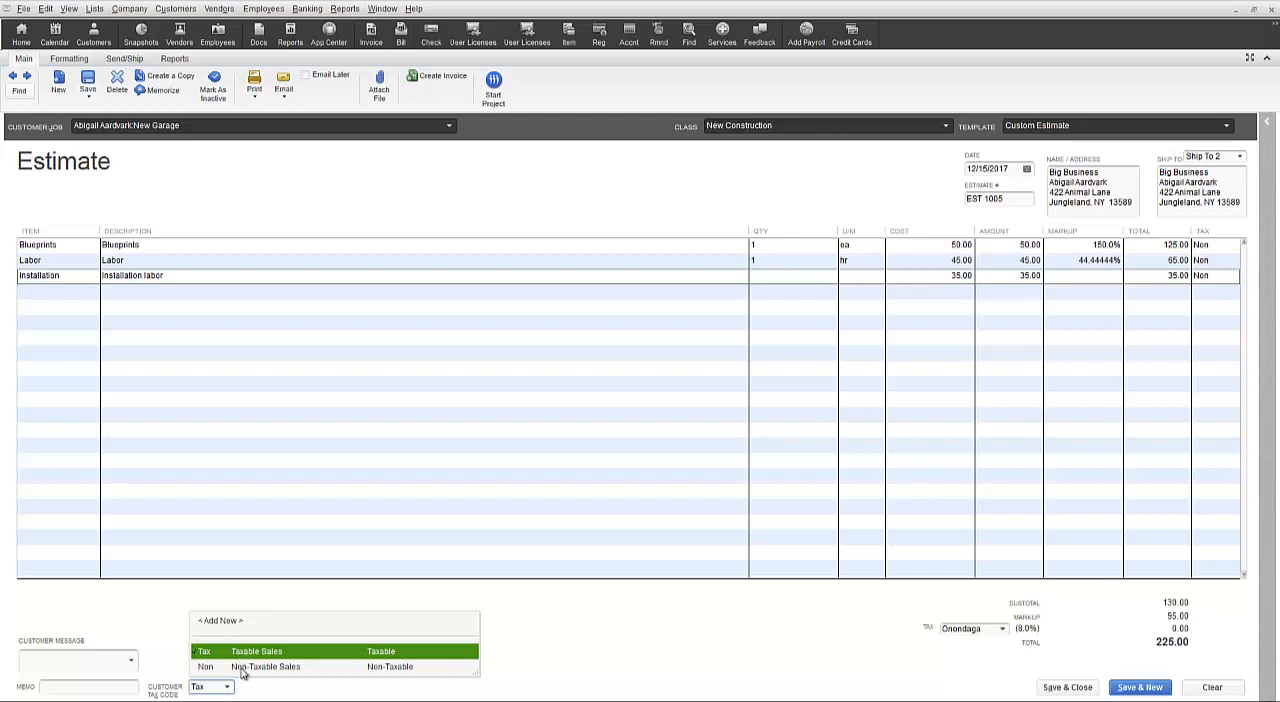
{"action": "left_click", "coordinate": [918, 641]}
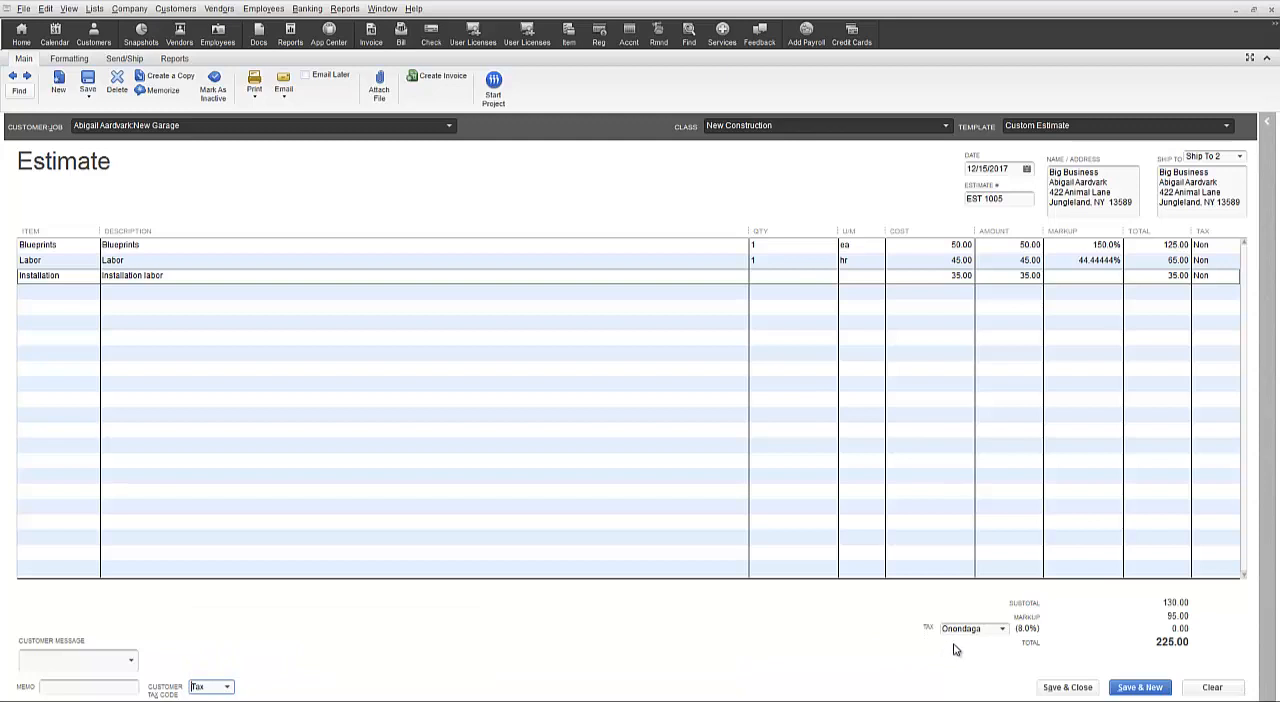
{"action": "left_click", "coordinate": [1003, 629]}
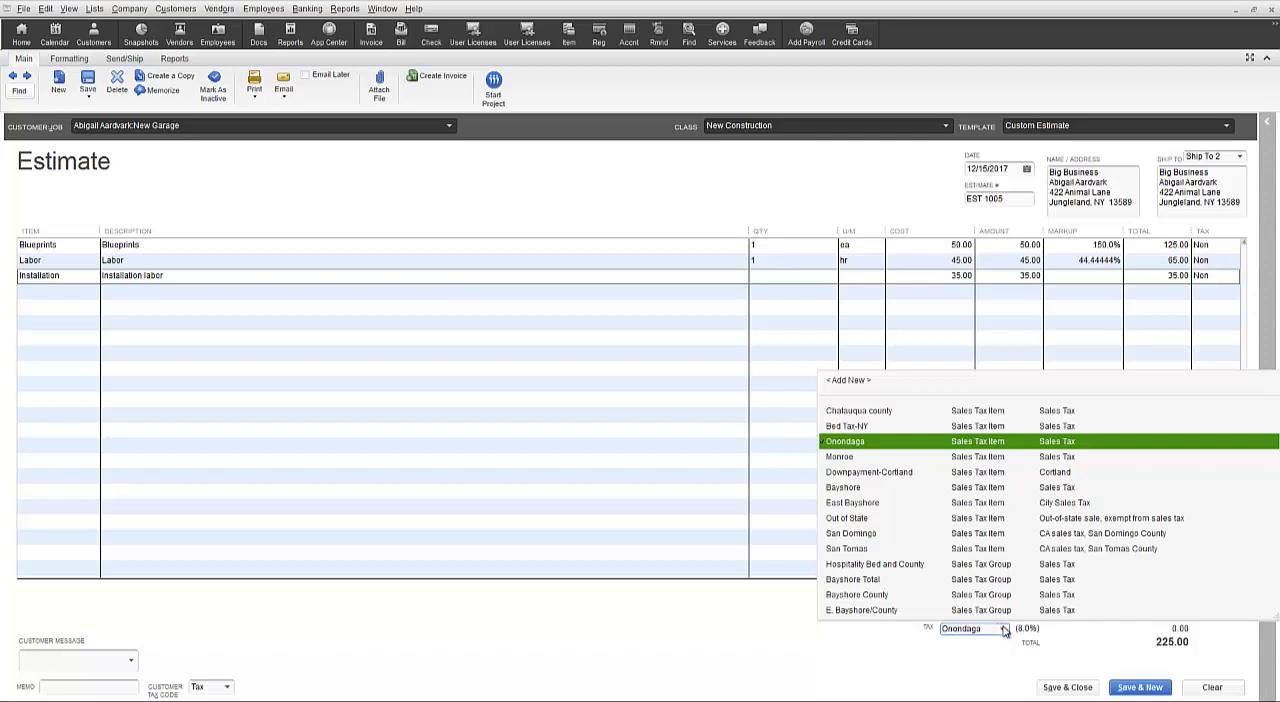
{"action": "left_click", "coordinate": [1004, 629]}
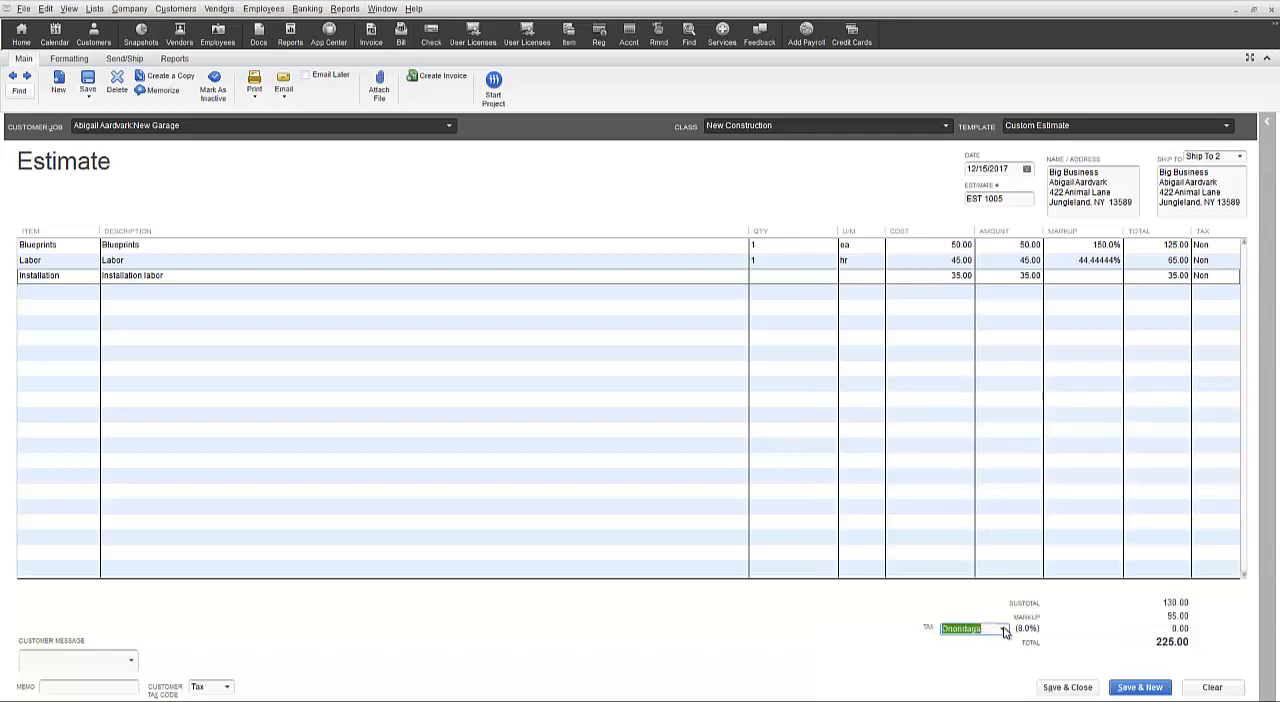